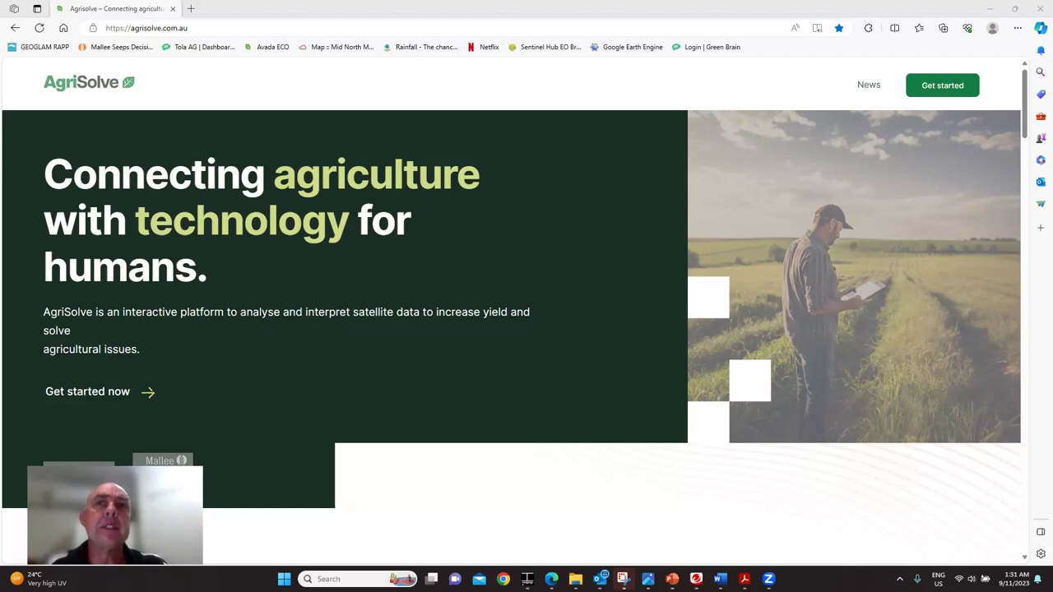
Open the NDVI Data Analysis tool from the dashboard and read Step 1 of the NDVI Quick Guide.
click(91, 394)
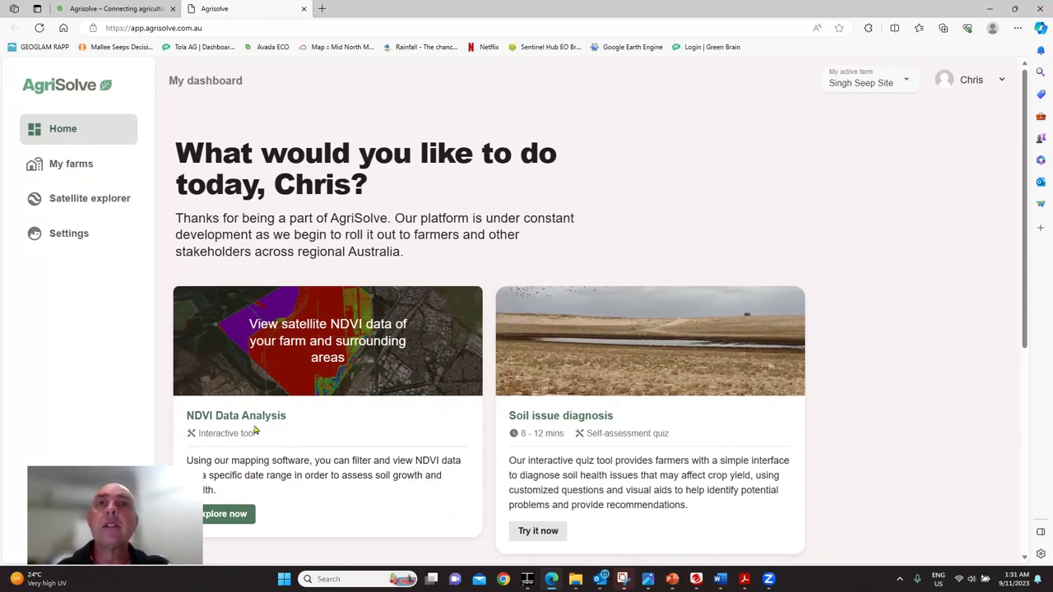
click(228, 516)
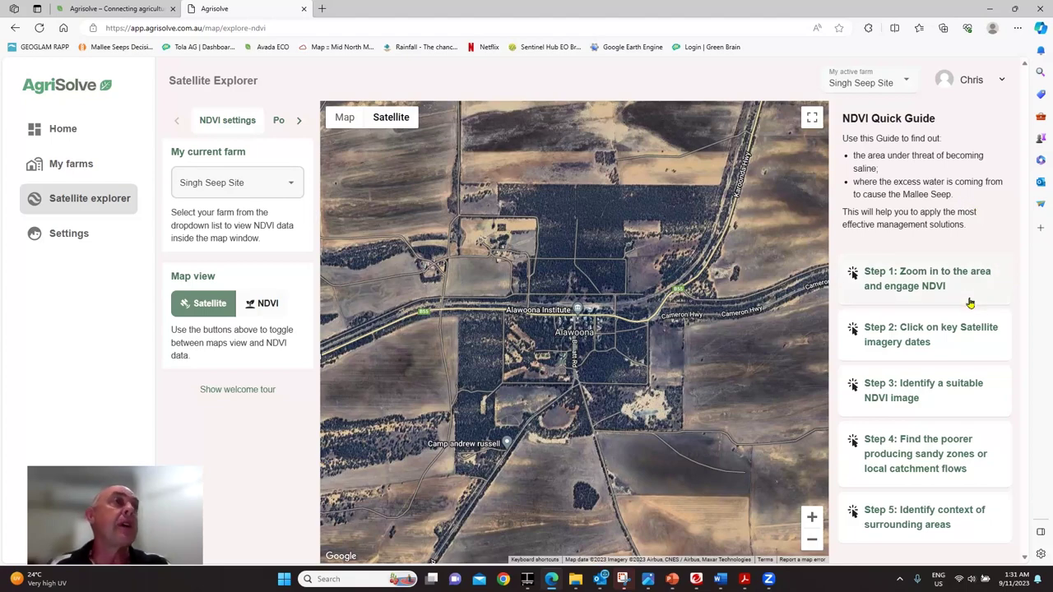
click(909, 282)
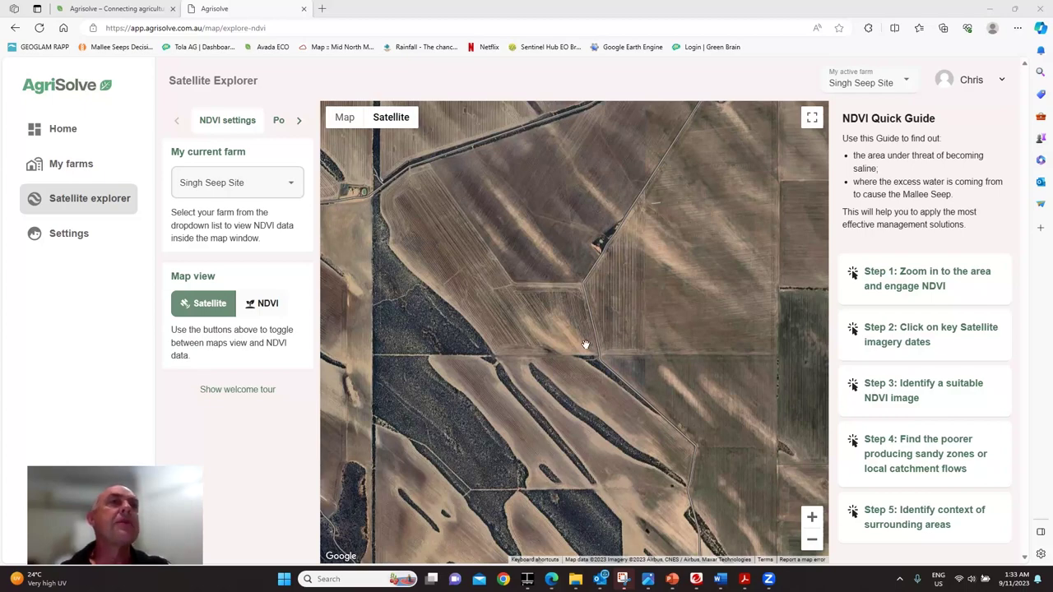
Zoom in on the paddock with the dark seep patch, display the map as NDVI and dismiss the imagery date tour.
scroll(559, 336, up, 3)
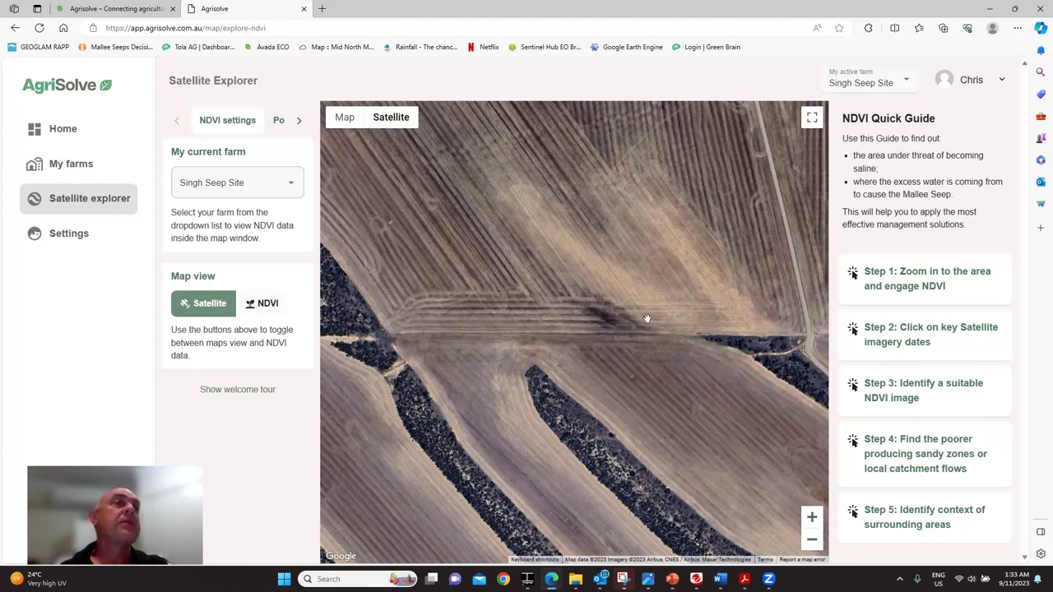
click(262, 304)
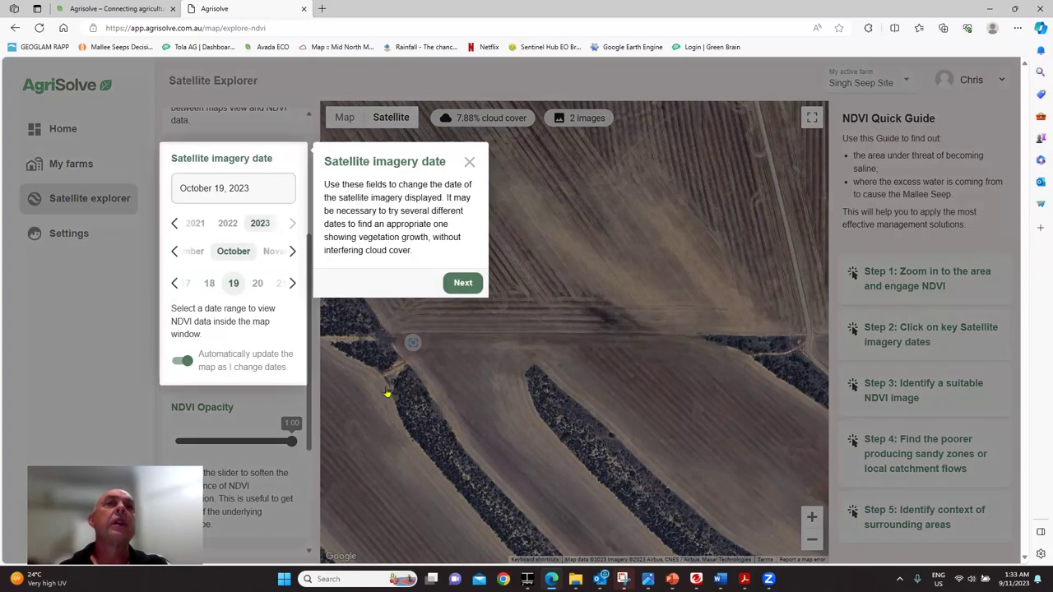
click(306, 315)
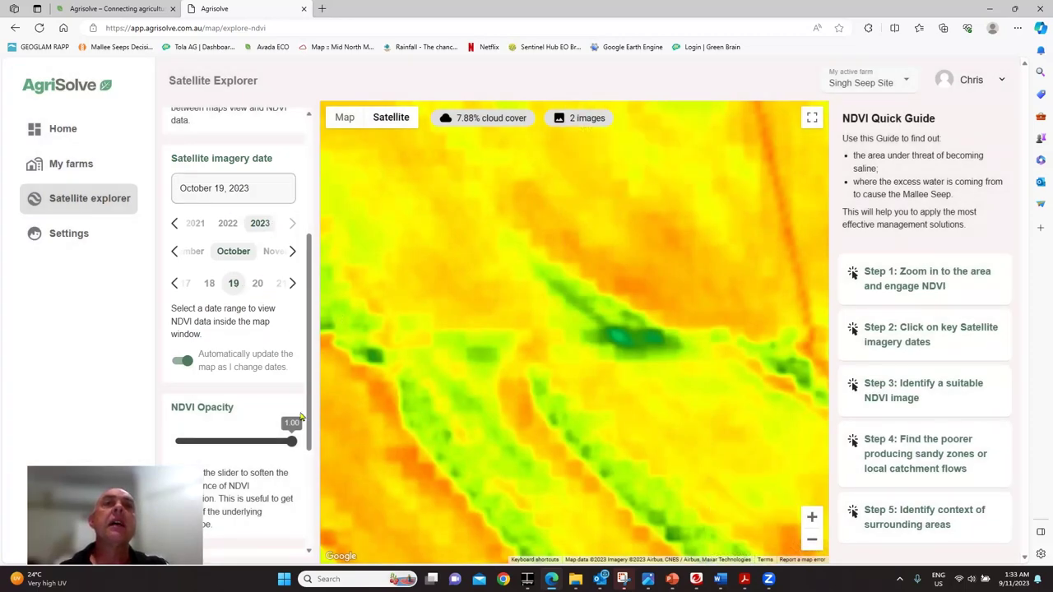
Fade the NDVI opacity to 0.22 to see the underlying landscape, and raise it to 0.75.
drag(292, 443, 203, 441)
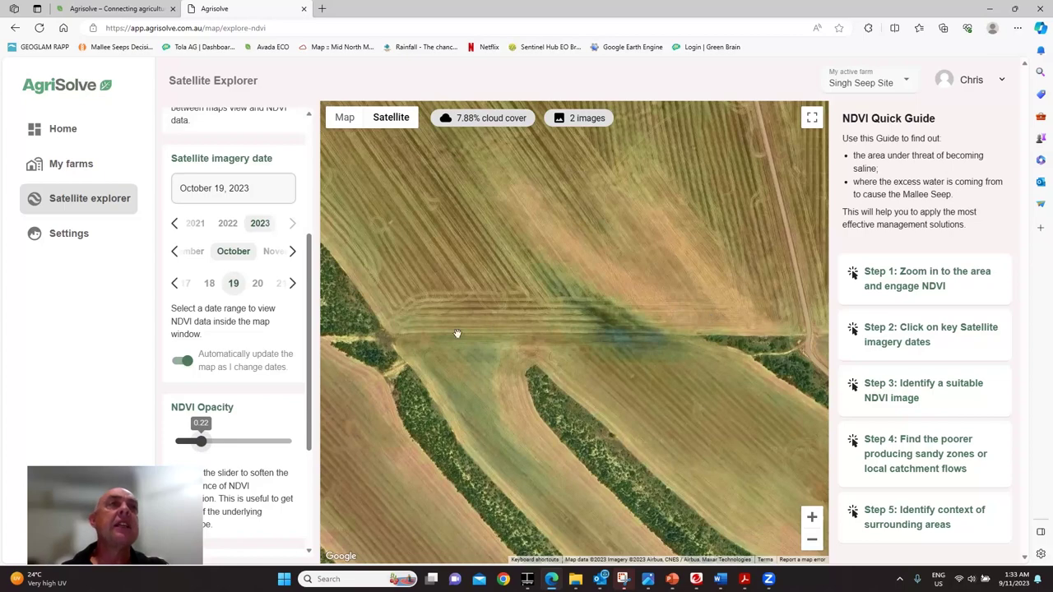
drag(201, 444, 261, 450)
Try the Medium vegetation density on the NDVI layer and return it to Low.
drag(308, 418, 306, 512)
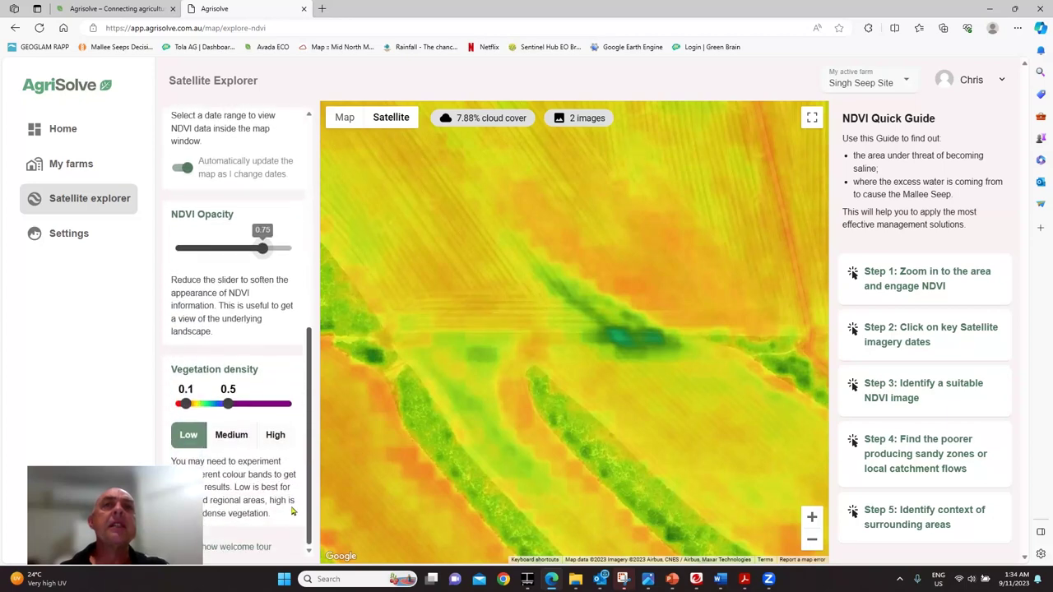
click(231, 437)
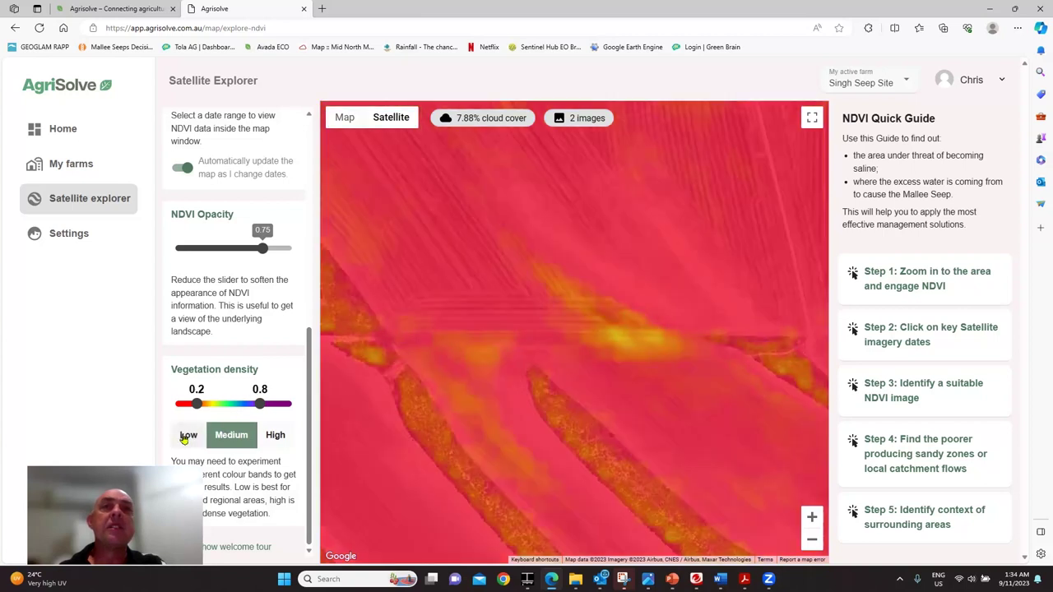
click(186, 436)
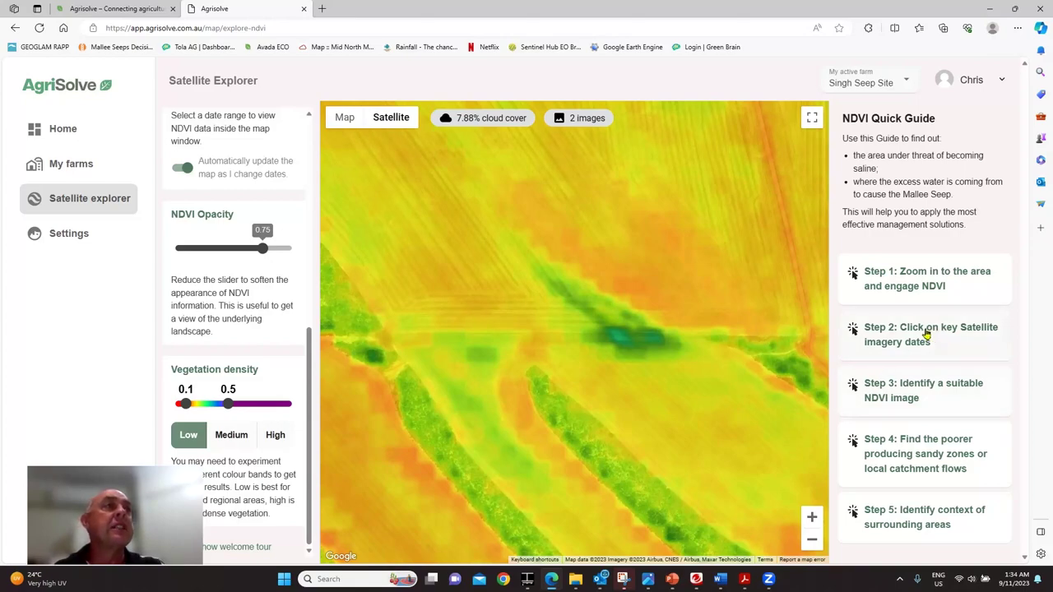
Read guide Step 2 on key satellite imagery dates and Step 3 on narrowing down to a suitable NDVI image.
click(928, 334)
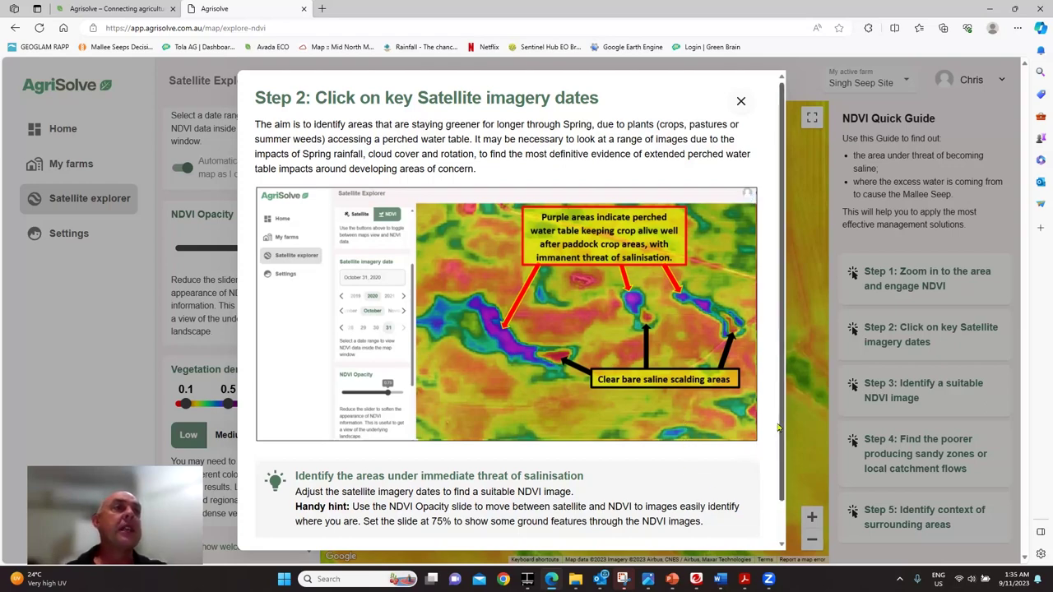
scroll(778, 428, down, 3)
click(727, 515)
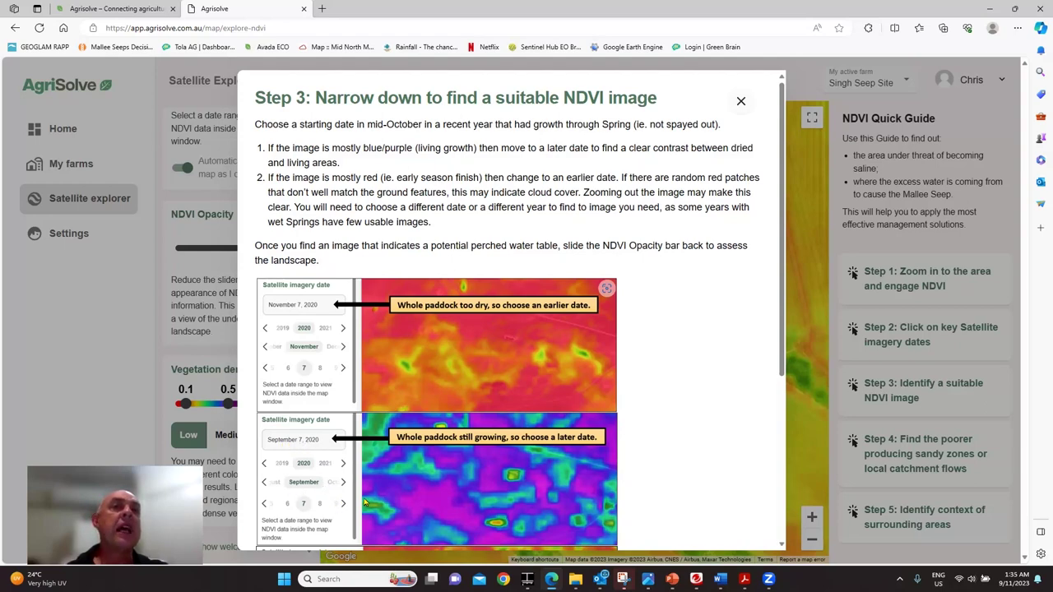
scroll(364, 502, down, 3)
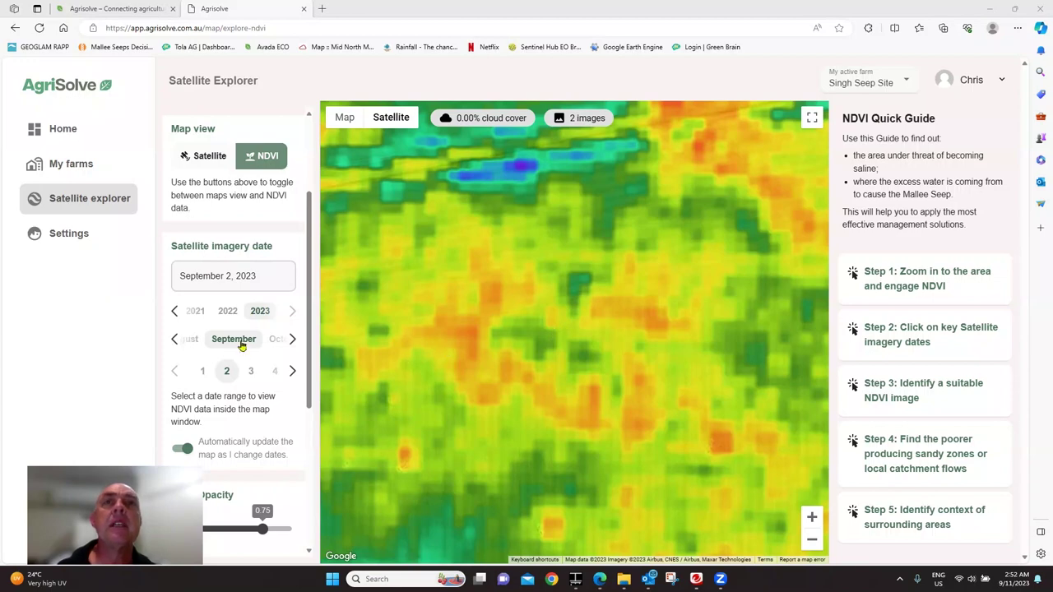
Set the satellite imagery date to October 10, 2023, with the NDVI opacity at 0.75.
click(284, 341)
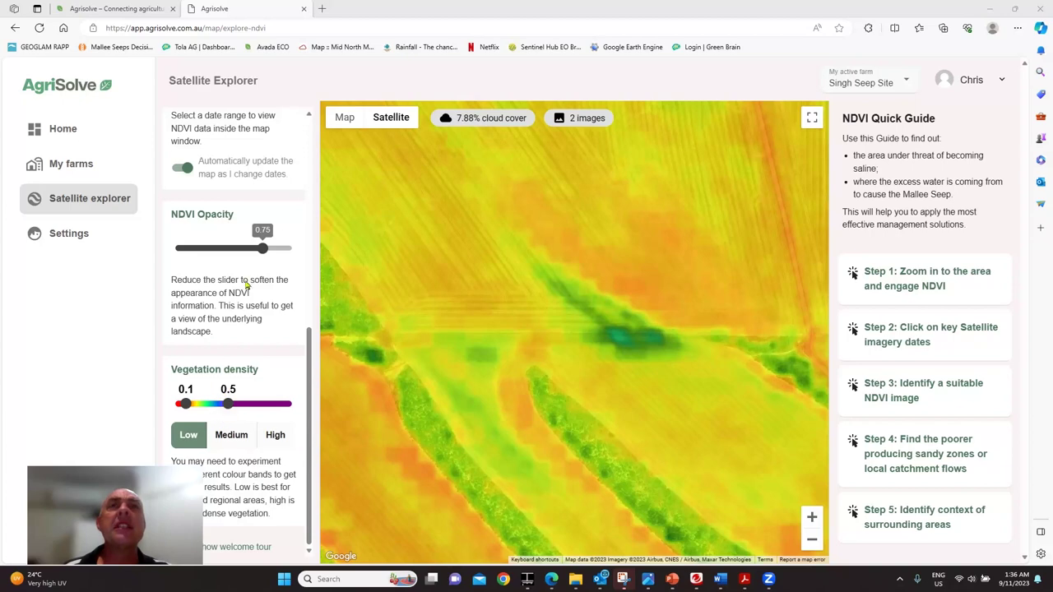
scroll(239, 297, up, 4)
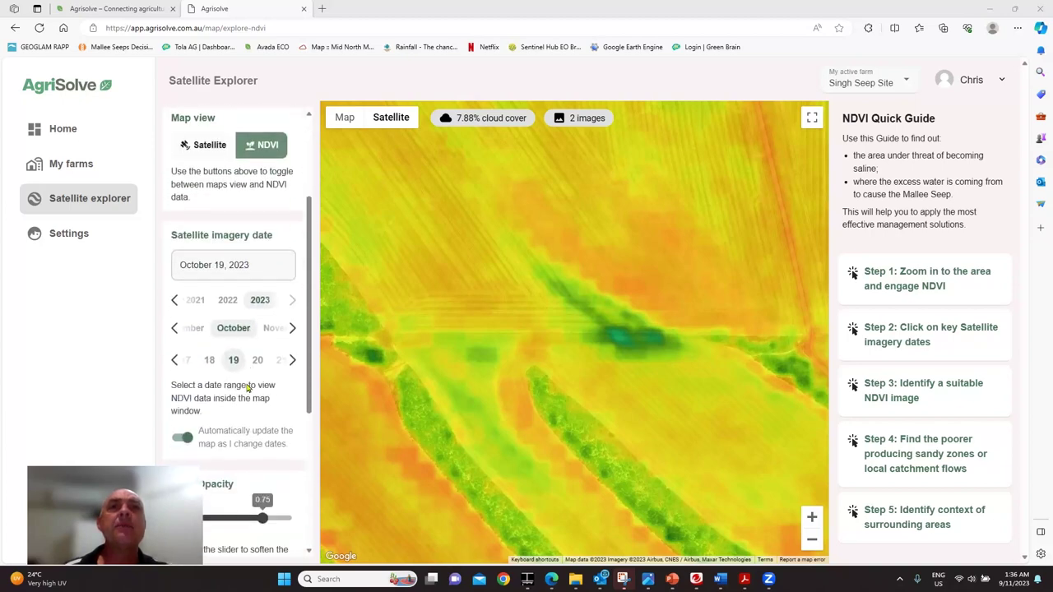
click(175, 362)
click(175, 362)
click(175, 362)
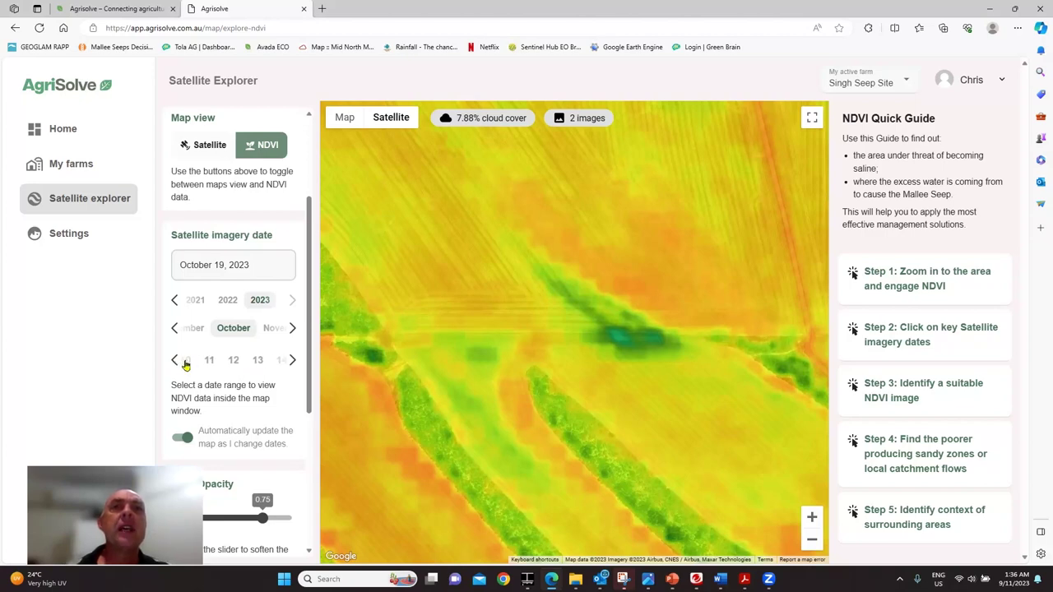
click(186, 362)
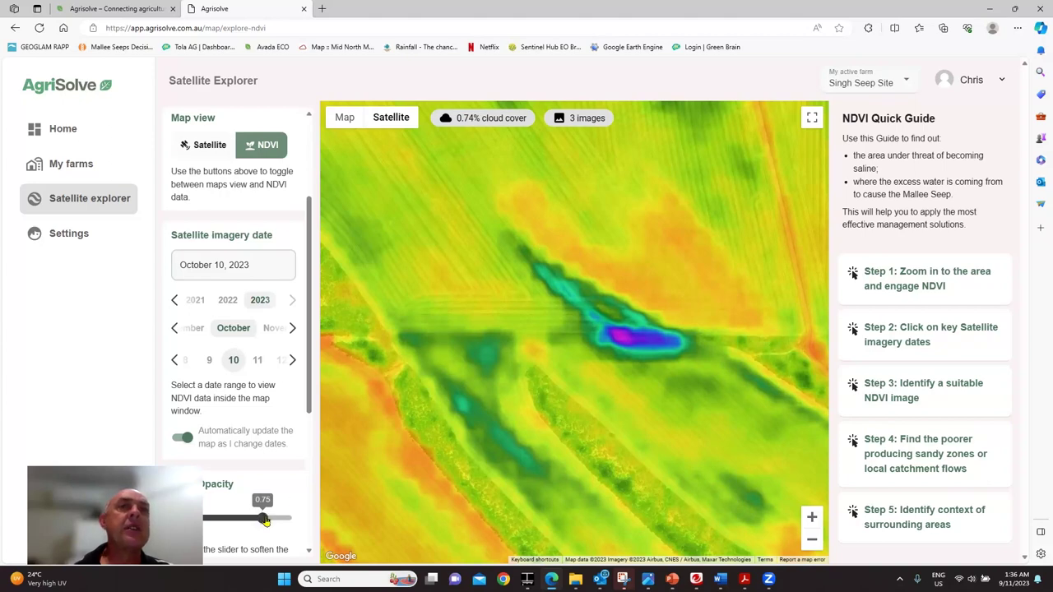
mouse_move(265, 520)
mouse_down()
mouse_move(220, 526)
mouse_move(261, 533)
mouse_up()
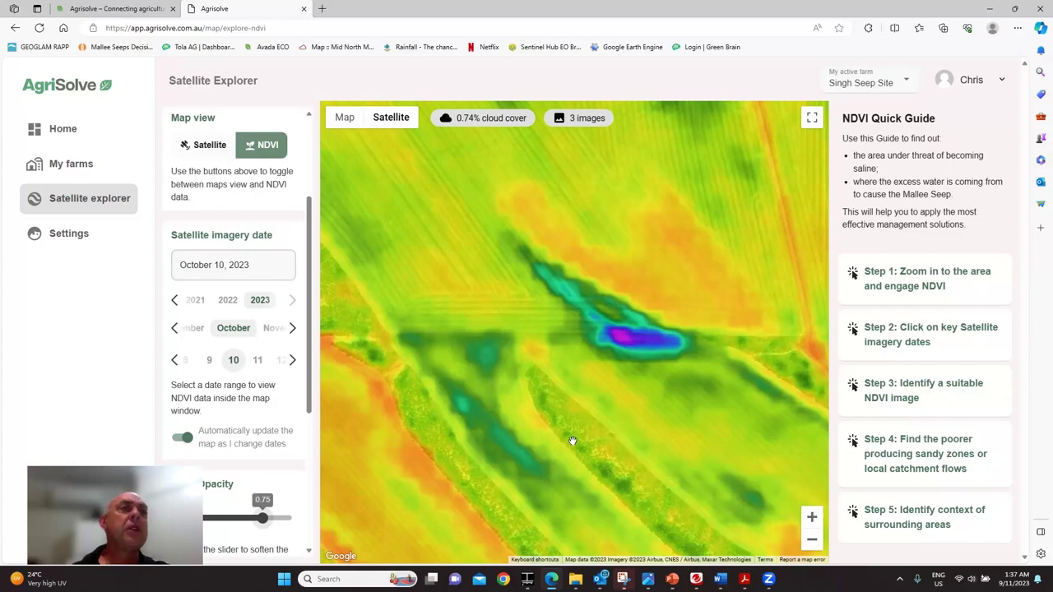
Examine the NDVI pattern around the bare scald beside the tree strip in the paddocks farther south.
scroll(557, 436, down, 2)
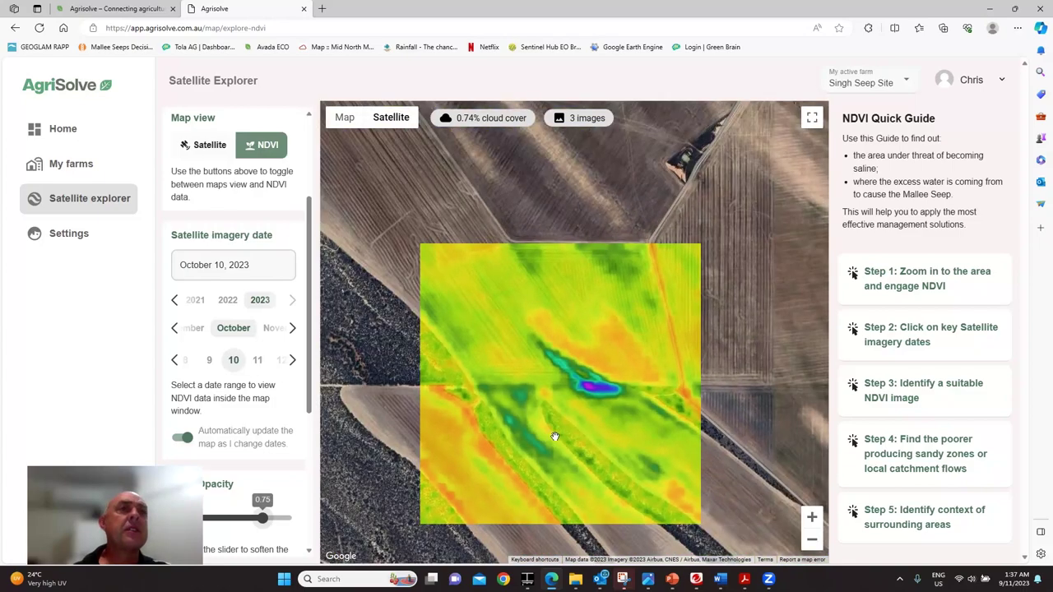
drag(557, 436, 570, 321)
scroll(570, 321, up, 2)
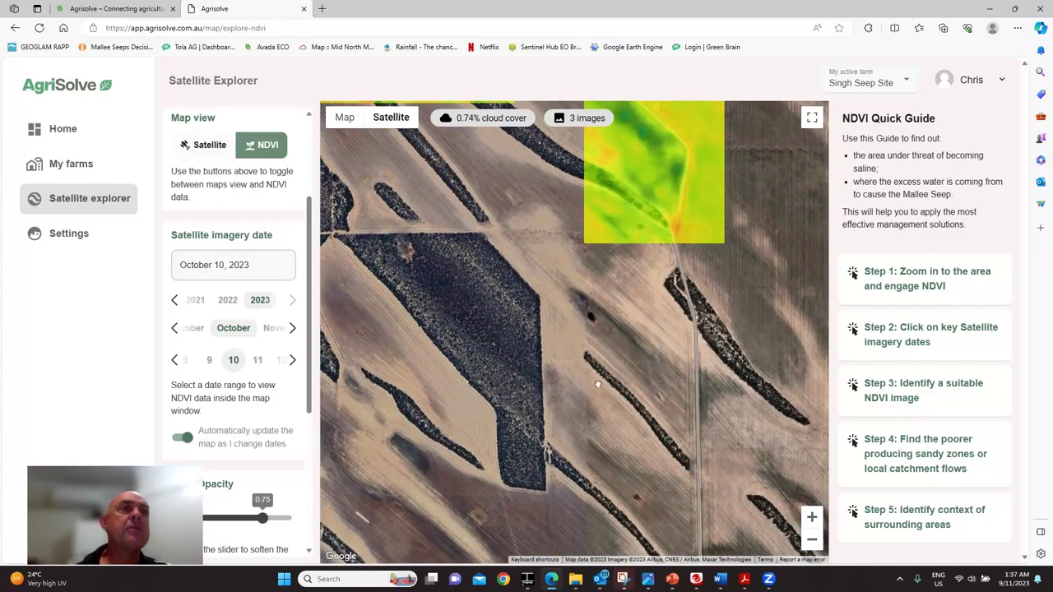
scroll(571, 321, up, 3)
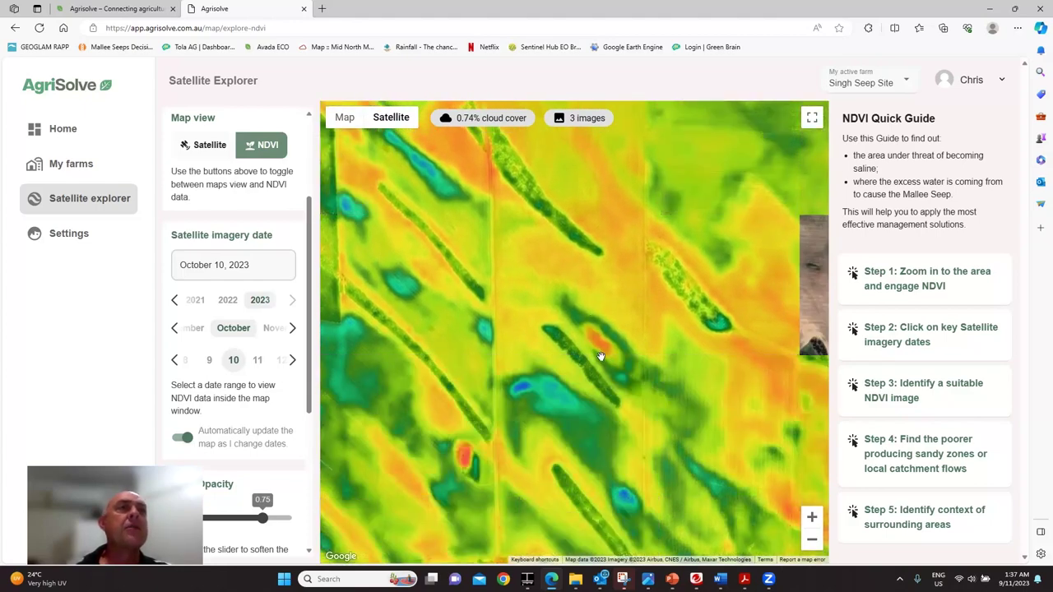
scroll(598, 343, up, 1)
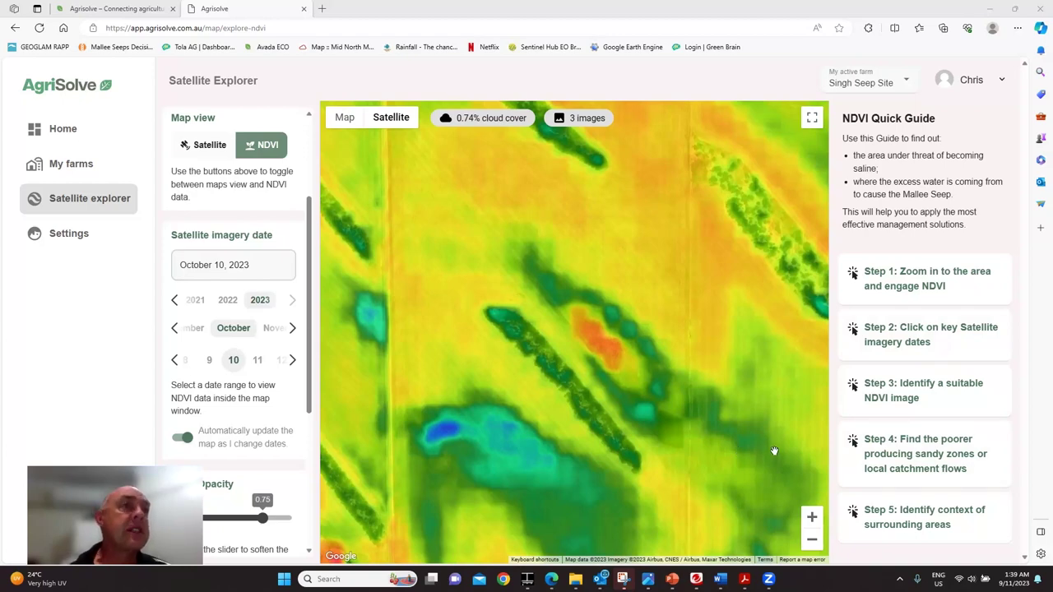
Read guide Step 4 on poorer producing sandy zones, and set the satellite imagery date to September 1, 2023.
click(902, 451)
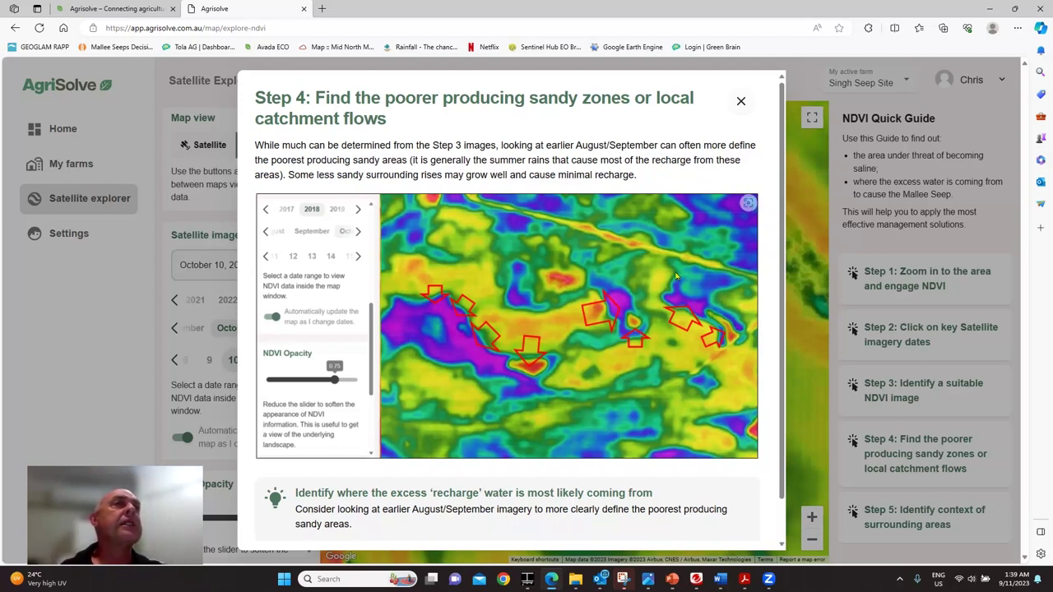
click(741, 101)
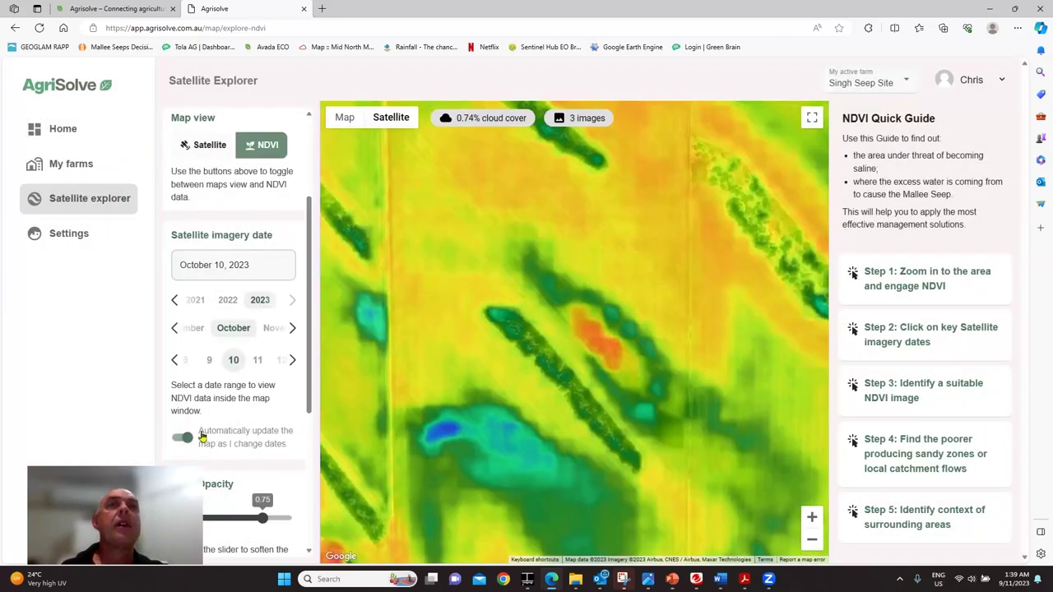
click(190, 328)
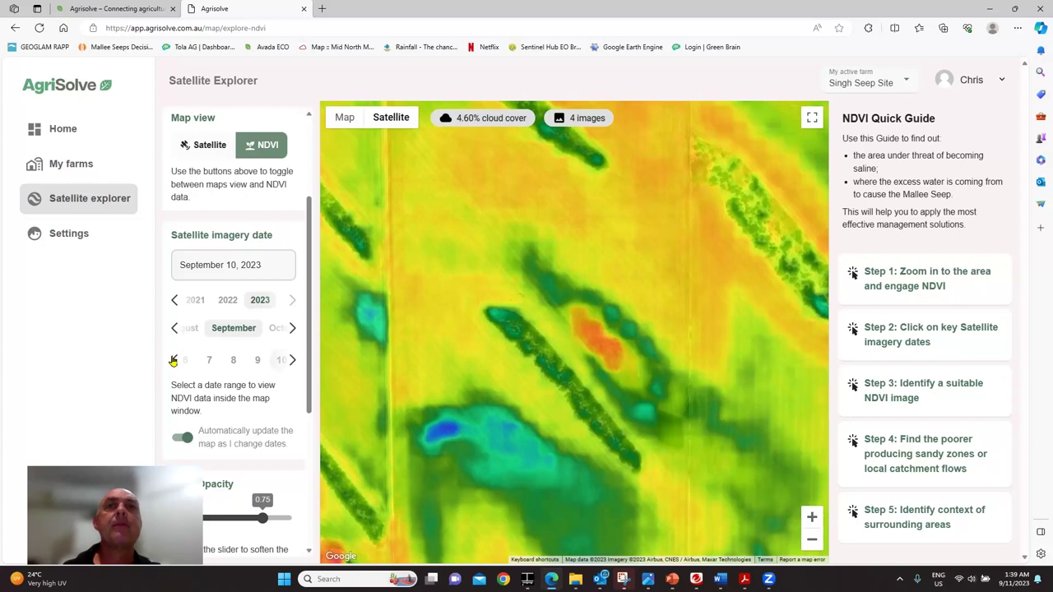
click(174, 361)
click(174, 360)
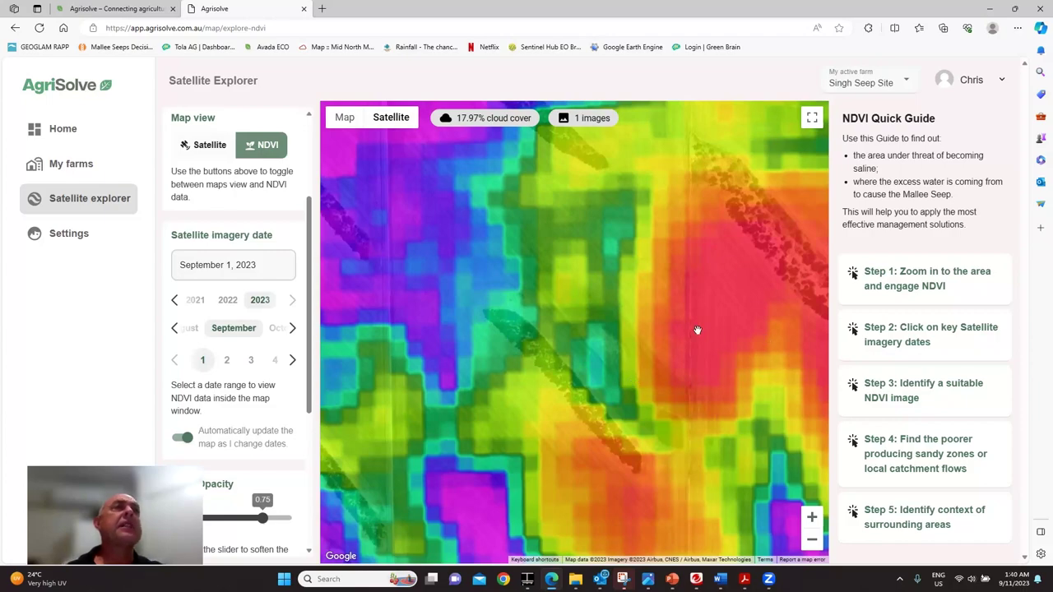
scroll(682, 309, down, 2)
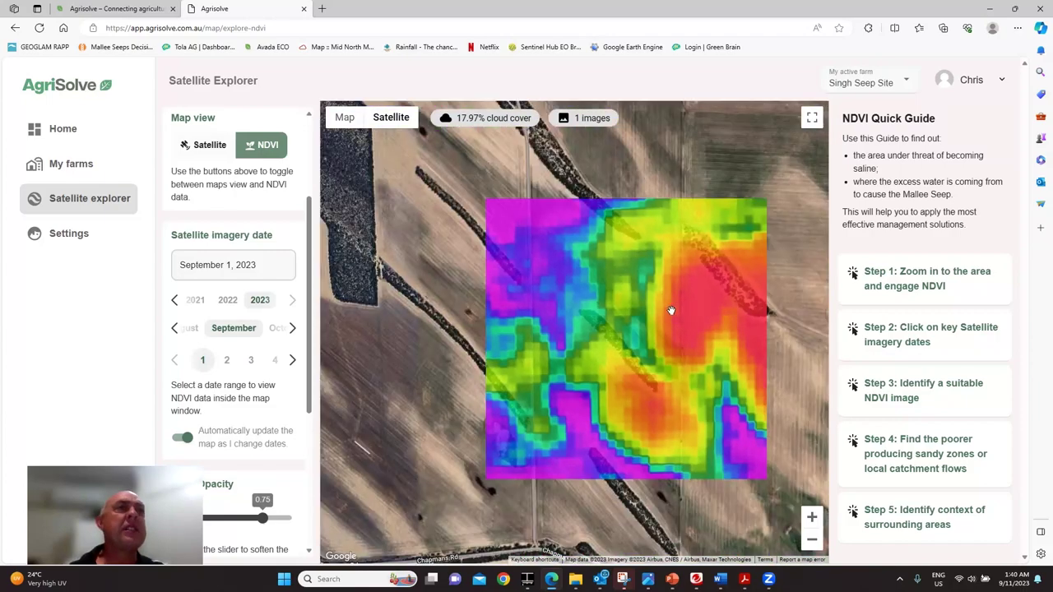
scroll(671, 310, down, 2)
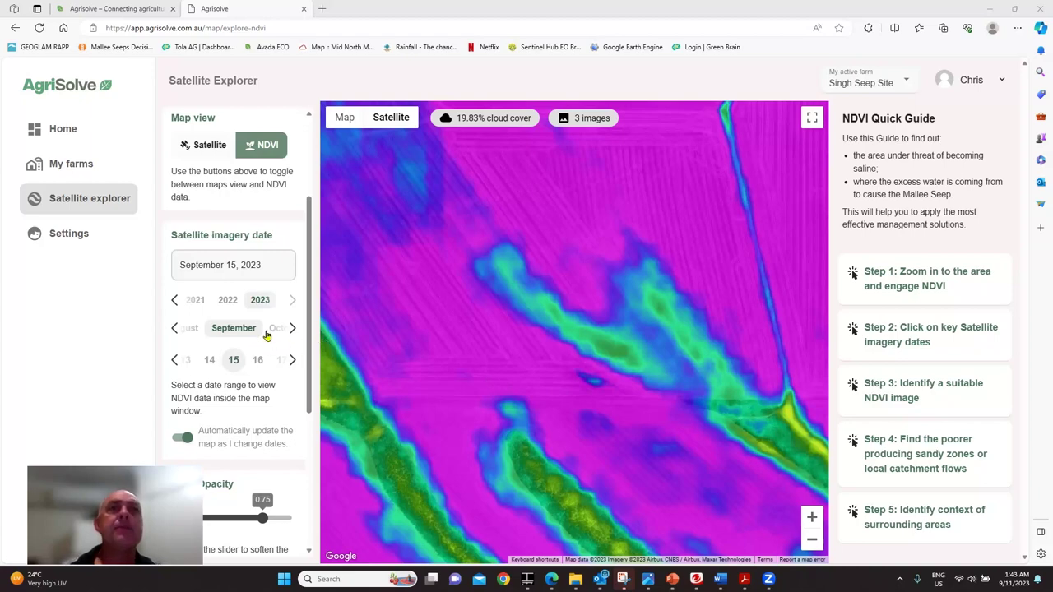
Set the satellite imagery date to September 15, 2021 and the vegetation density to Medium.
click(197, 301)
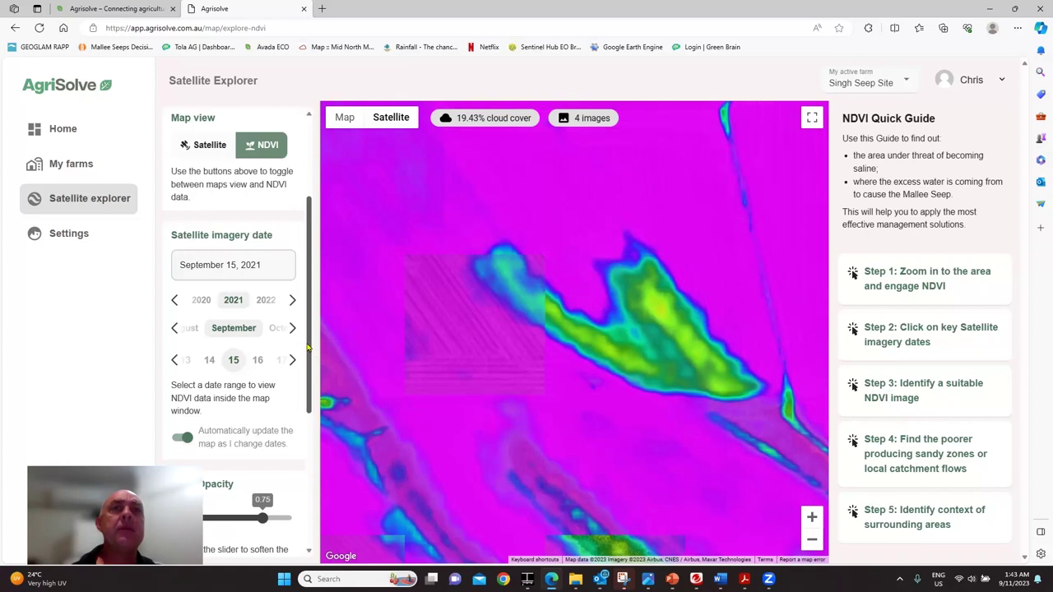
scroll(307, 348, down, 4)
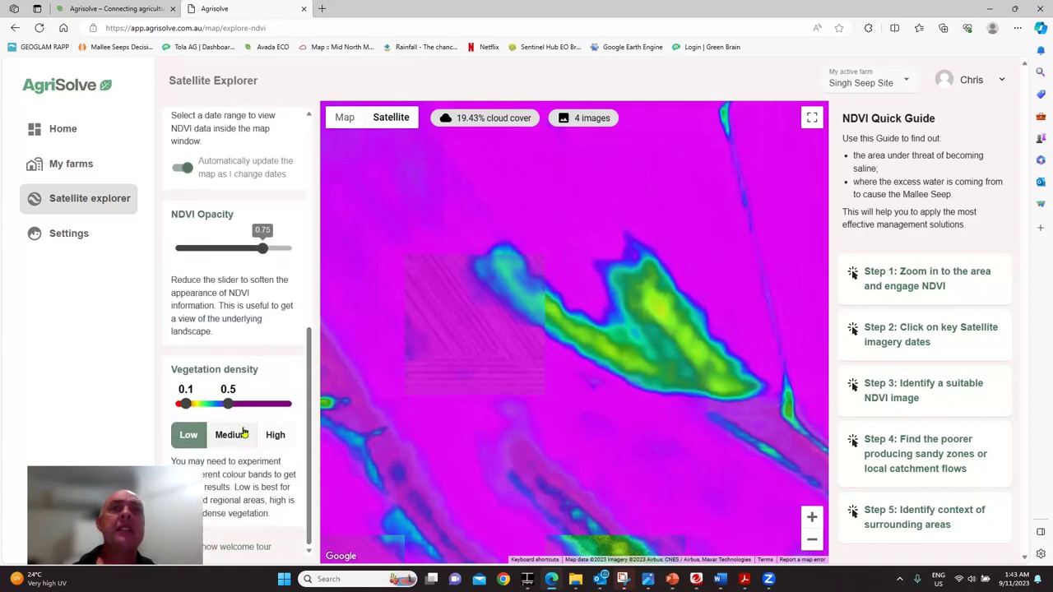
click(231, 437)
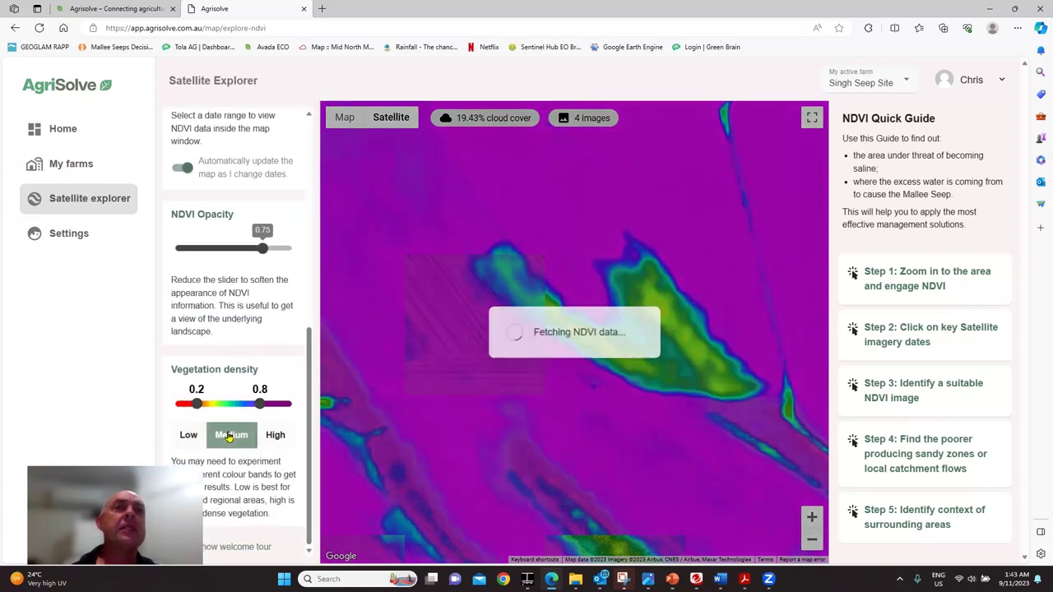
Set the NDVI opacity to 0.75 for the September 15, 2021 image and for the October 18, 2021 view of the bare patch.
scroll(314, 305, up, 3)
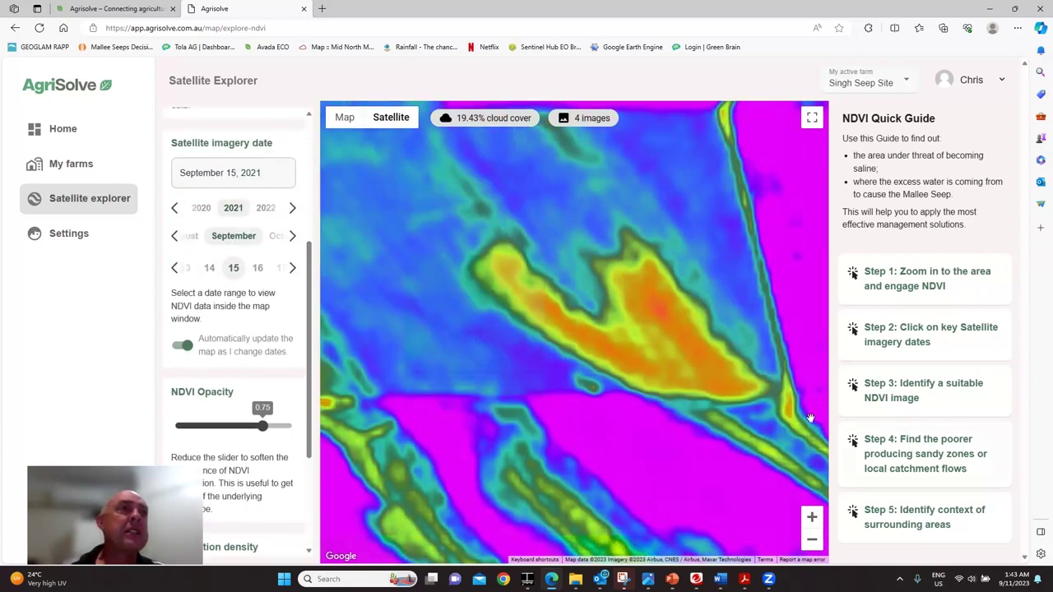
mouse_move(263, 428)
mouse_down()
mouse_move(201, 427)
mouse_move(262, 429)
mouse_up()
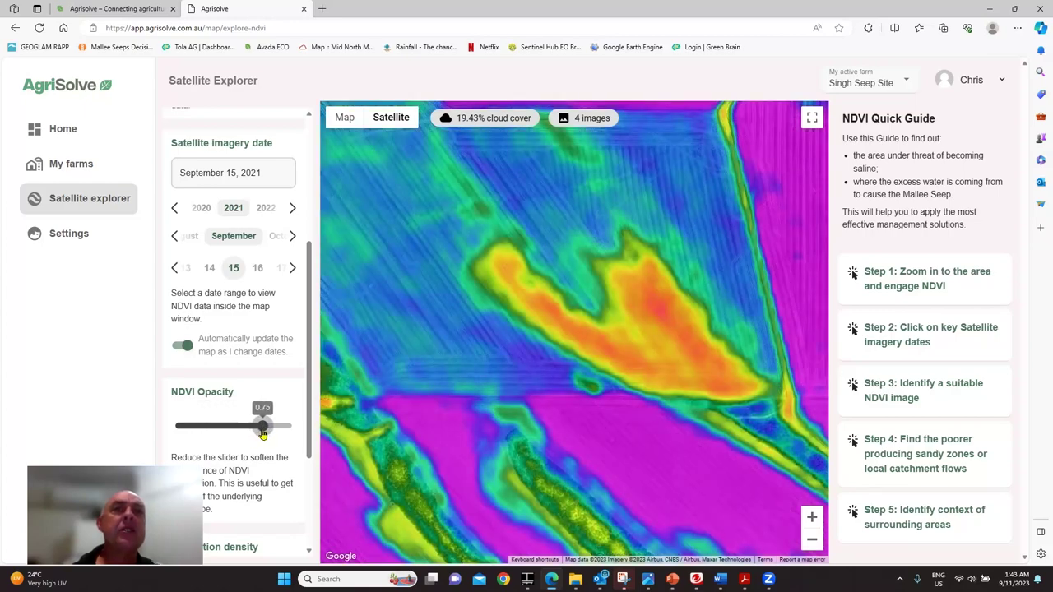
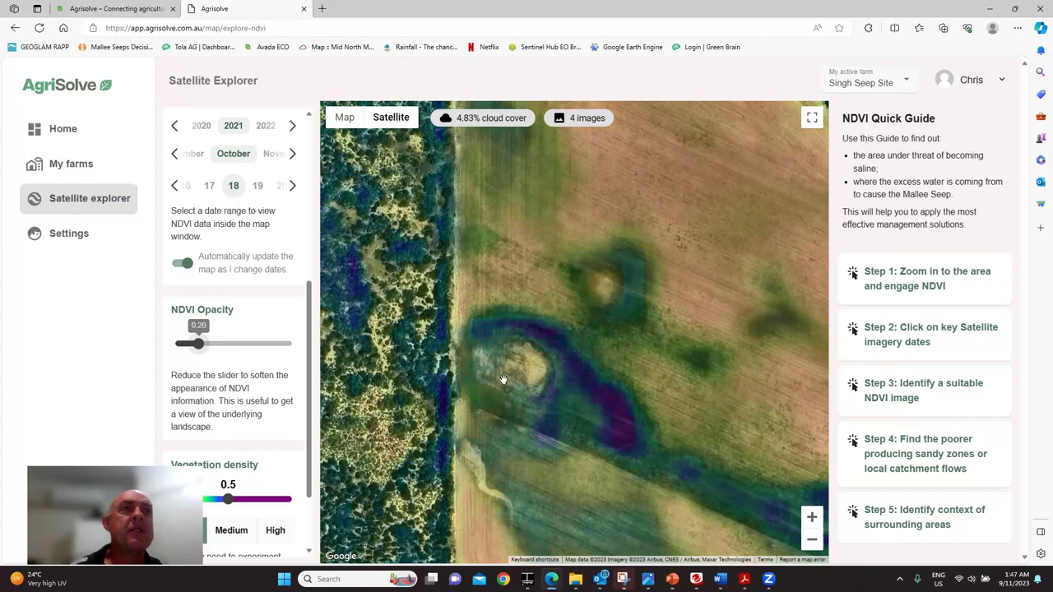
drag(198, 344, 261, 344)
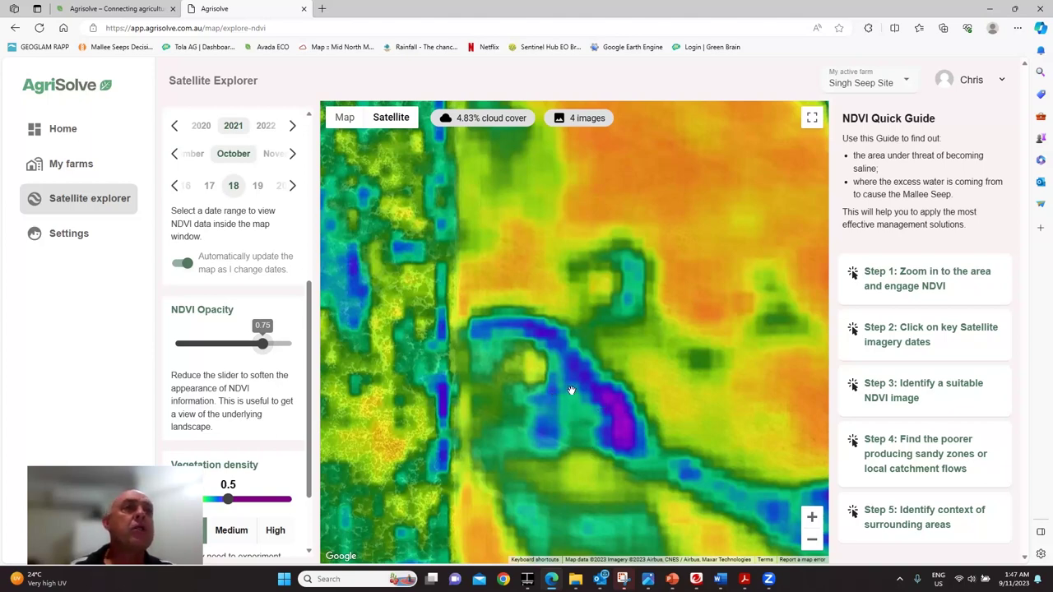
Examine the October 18, 2021 NDVI pattern across the wider paddock around the bare patch, and read guide Step 5 on viewing the larger paddock or catchment.
scroll(571, 390, down, 3)
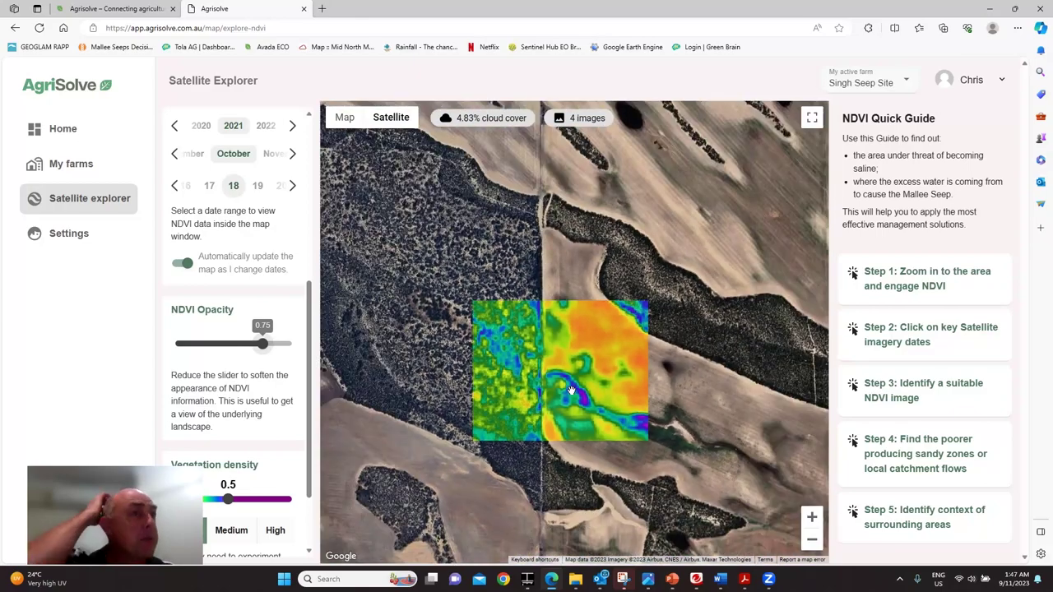
scroll(596, 380, down, 3)
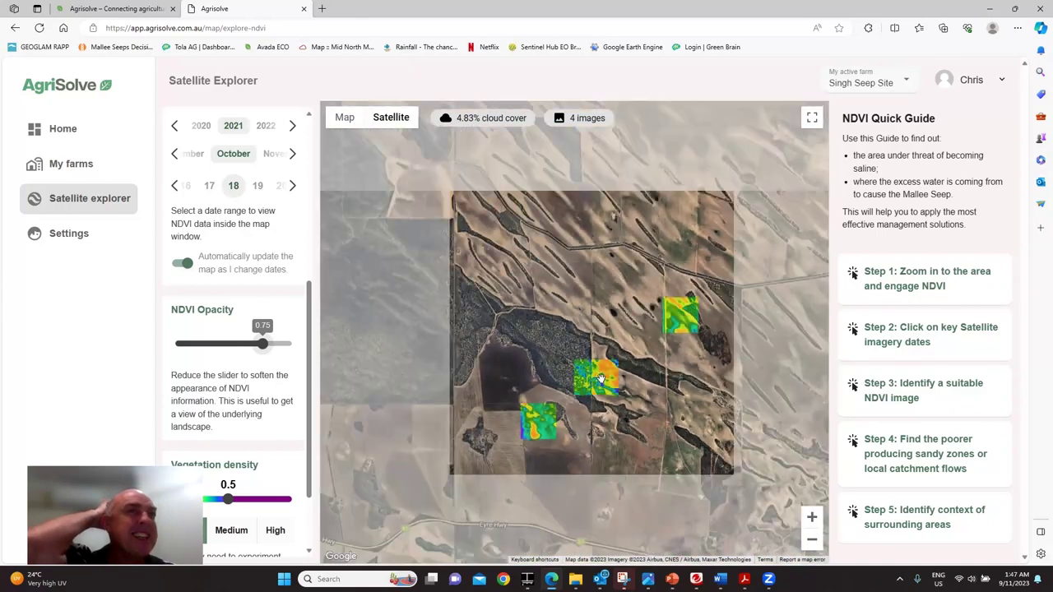
scroll(601, 378, up, 5)
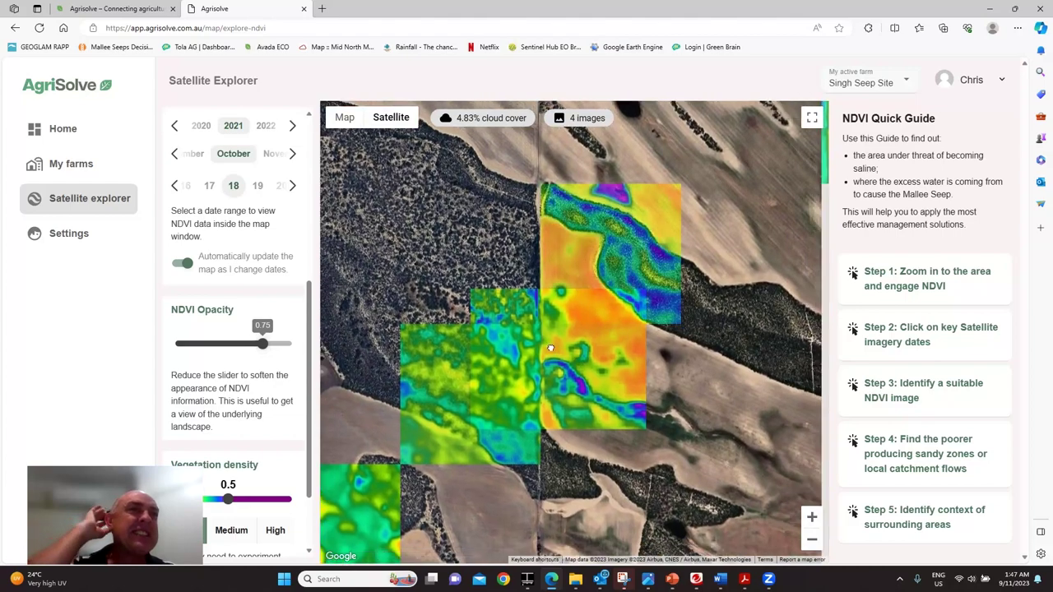
scroll(476, 285, up, 2)
scroll(476, 285, up, 2)
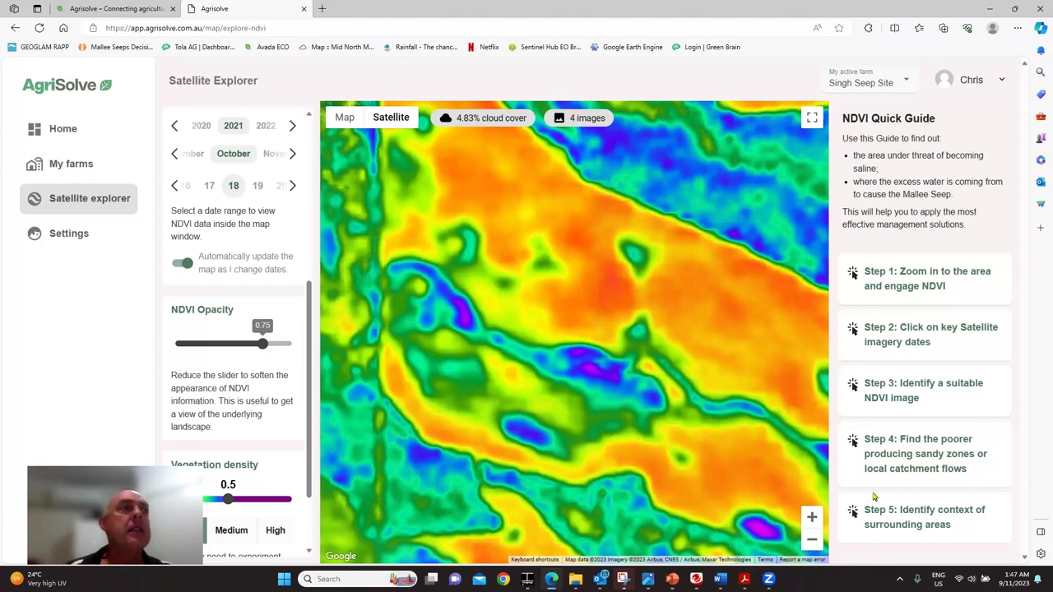
click(922, 515)
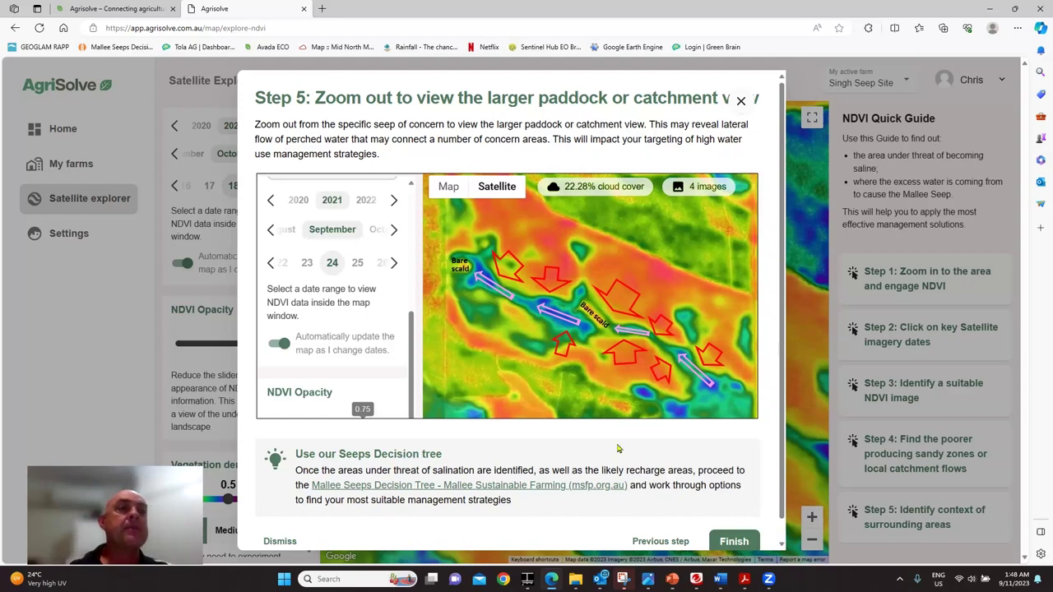
scroll(627, 370, down, 1)
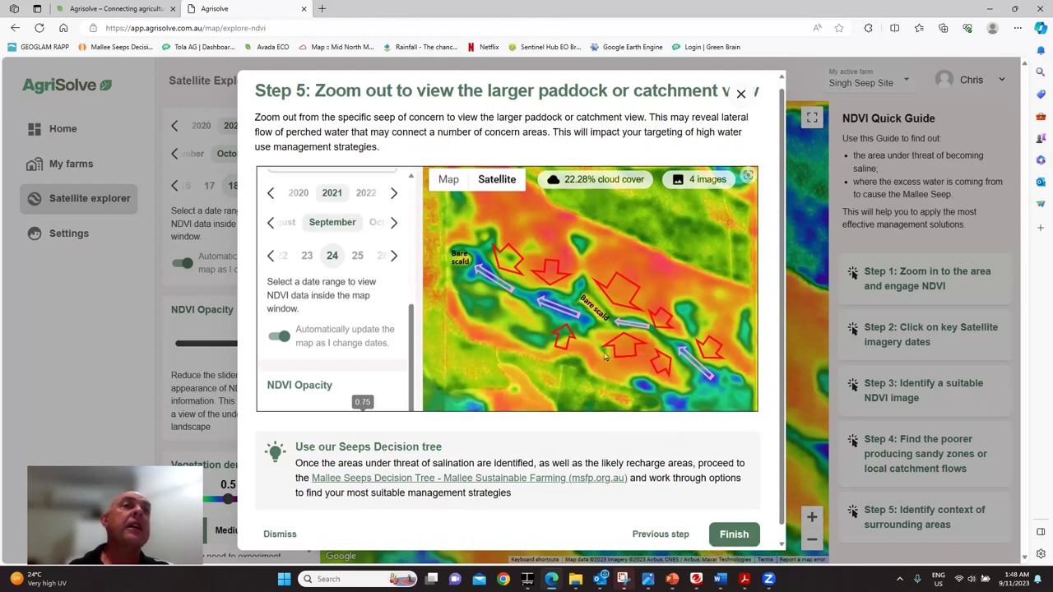